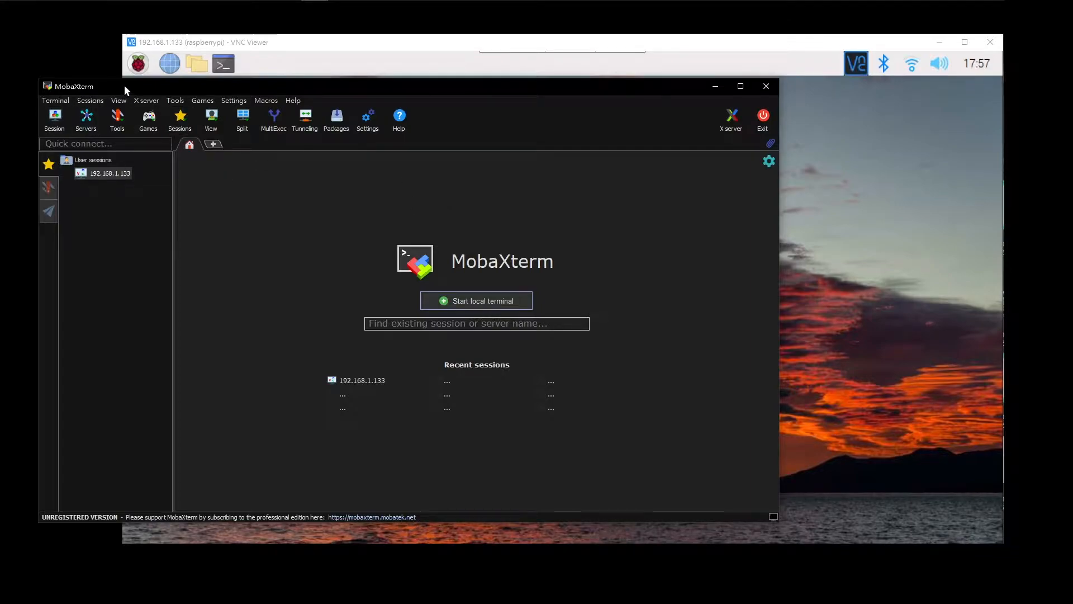
Step: Launch the saved 192.168.1.133 VNC session with the password and dismiss the unsupported security type error
{"action": "double_click", "coordinate": [110, 173]}
{"action": "key", "text": "Return"}
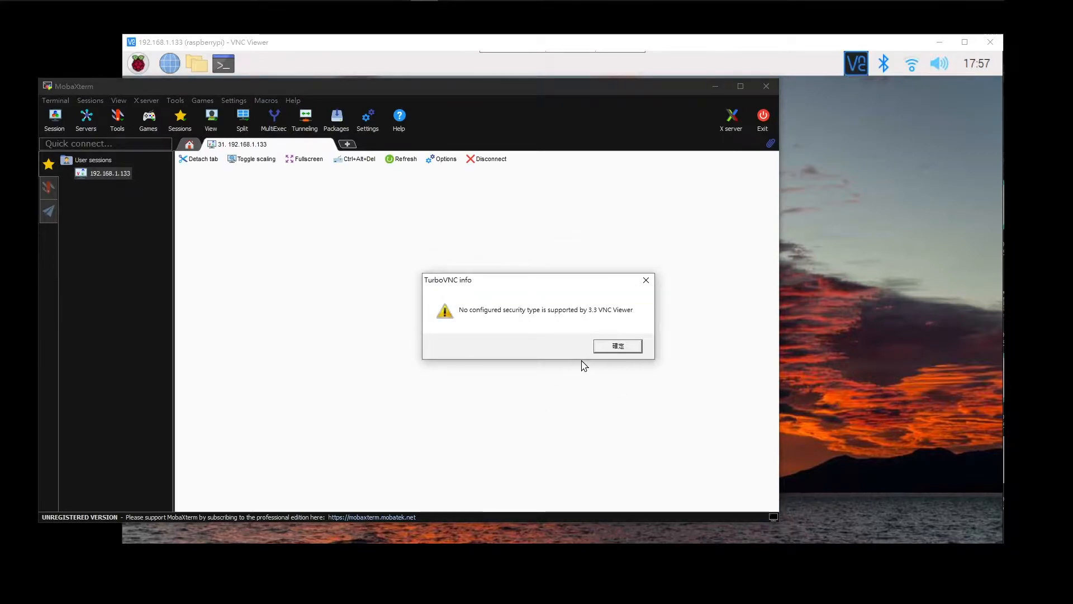
{"action": "left_click", "coordinate": [617, 346]}
Step: Close the password prompt and reach VNC Server's Options from its tray status window menu on the Pi
{"action": "left_click", "coordinate": [643, 255]}
{"action": "left_click", "coordinate": [889, 210]}
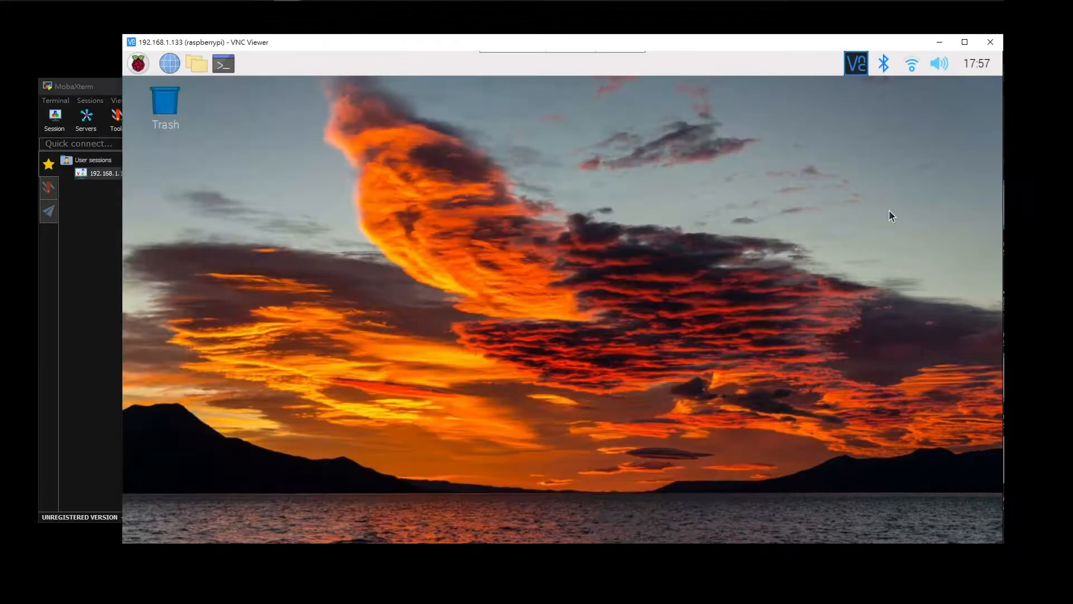
{"action": "left_click", "coordinate": [857, 67]}
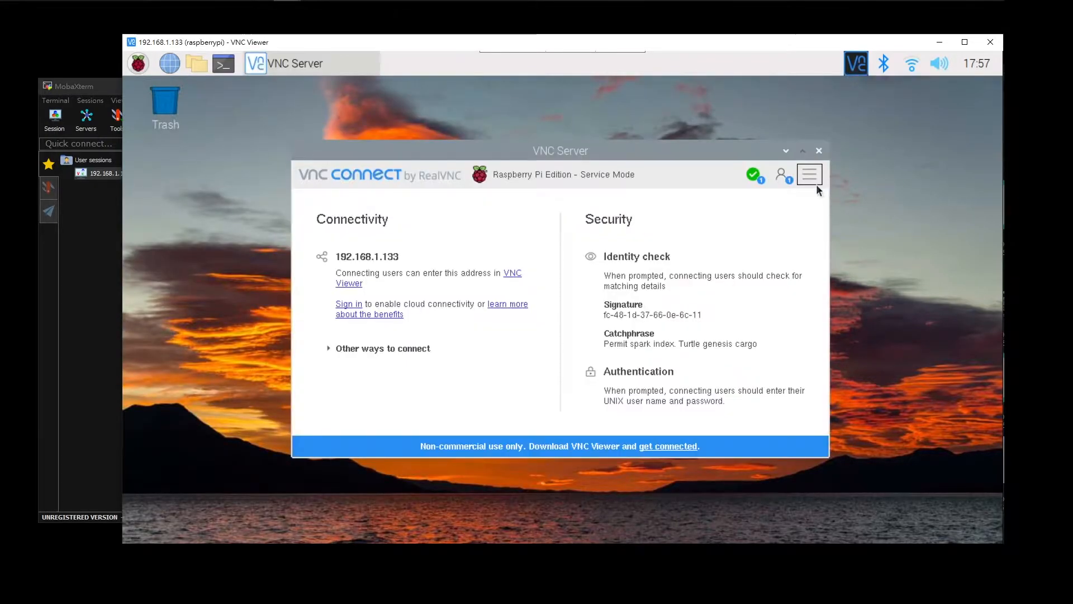
{"action": "left_click", "coordinate": [809, 175]}
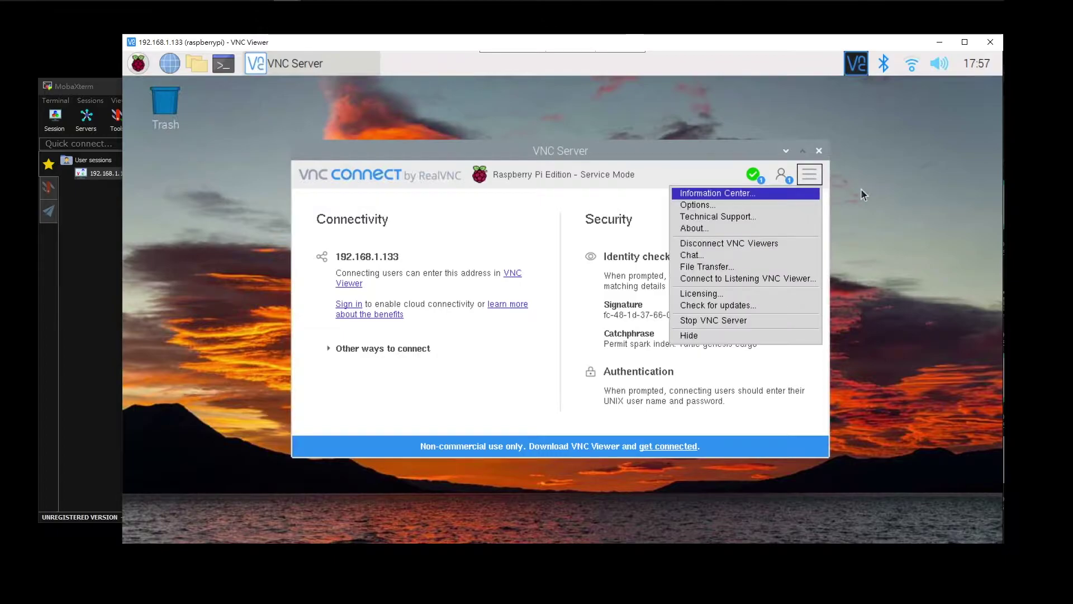
{"action": "left_click", "coordinate": [704, 205]}
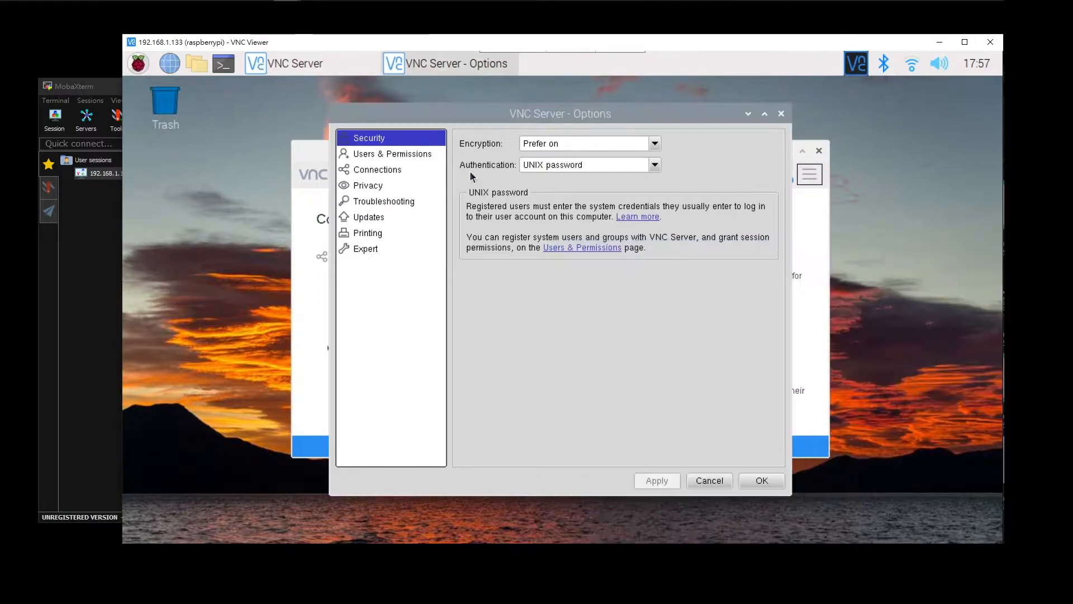
Step: Change Authentication from UNIX password to VNC password, apply it and confirm the new password
{"action": "left_click", "coordinate": [655, 164]}
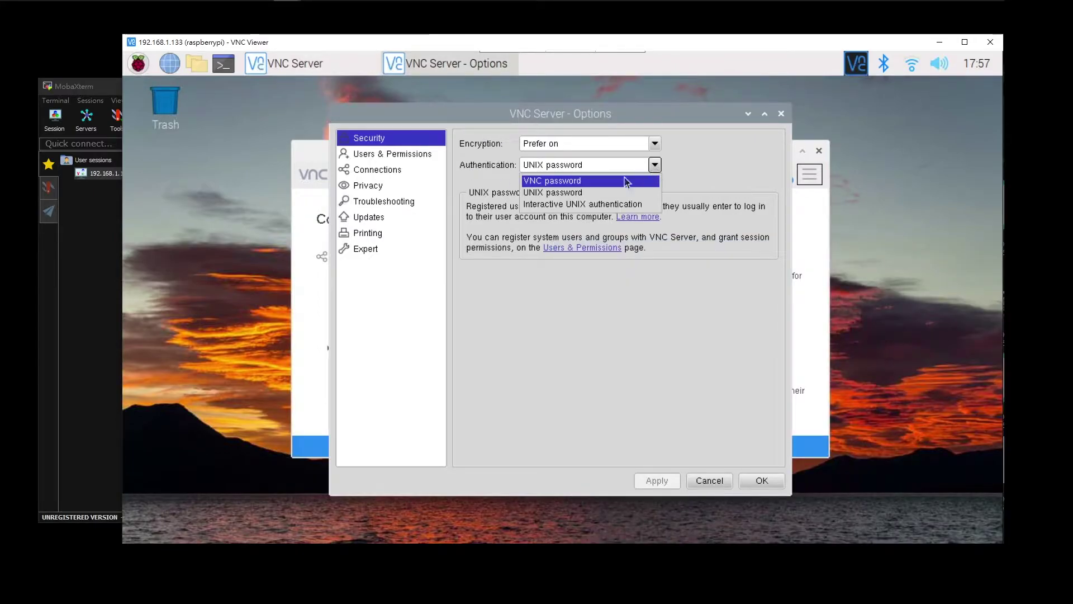
{"action": "left_click", "coordinate": [539, 183]}
{"action": "left_click", "coordinate": [657, 480]}
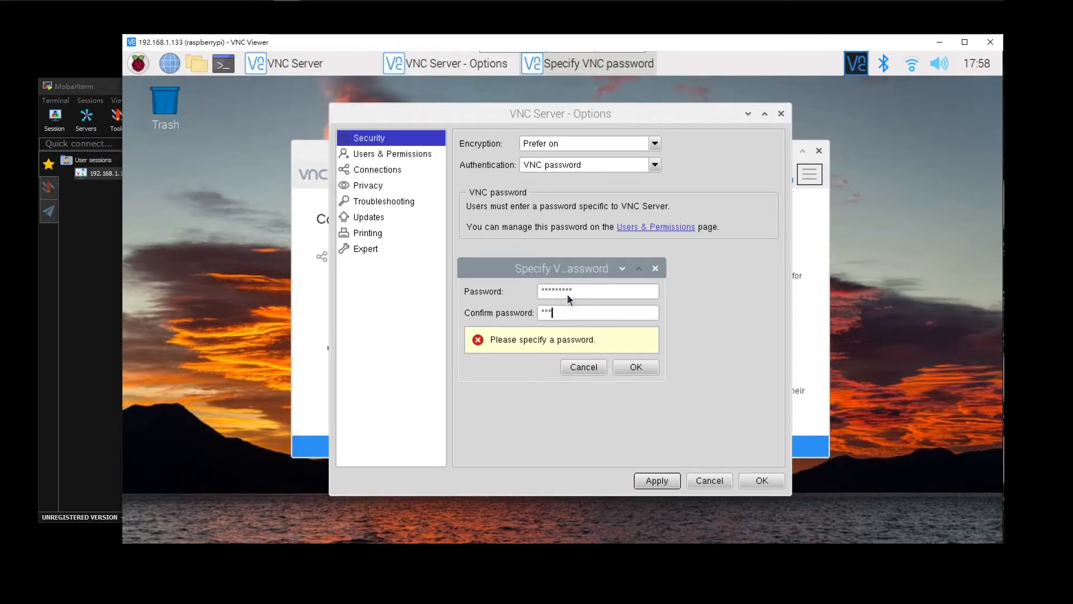
{"action": "type", "text": "***"}
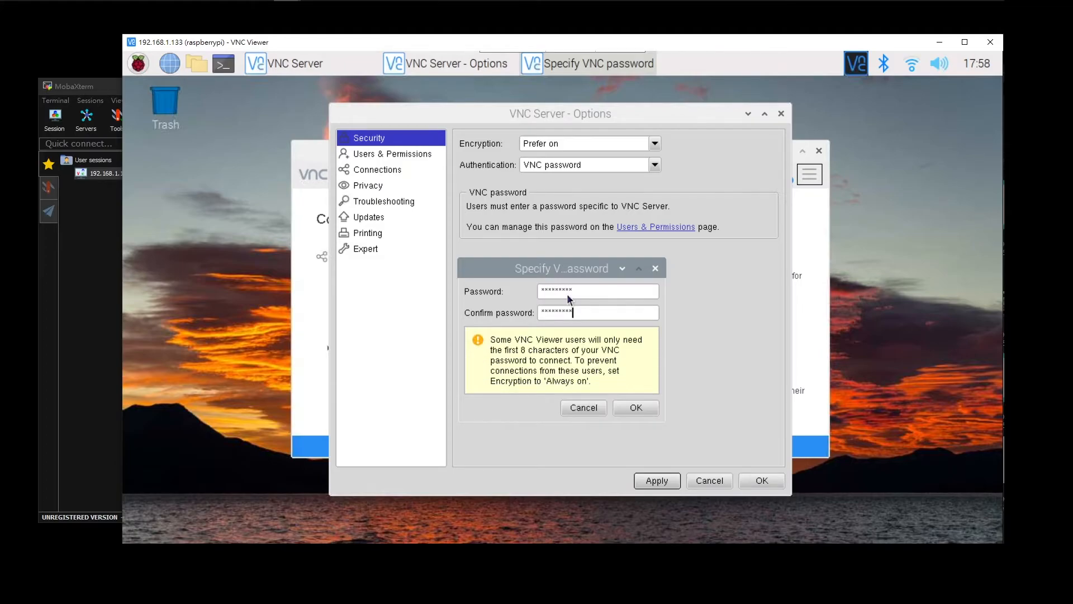
{"action": "key", "text": "Return"}
Step: Close Options with OK, reconnect the 192.168.1.133 session with the VNC password and decline saving it
{"action": "left_click", "coordinate": [762, 481]}
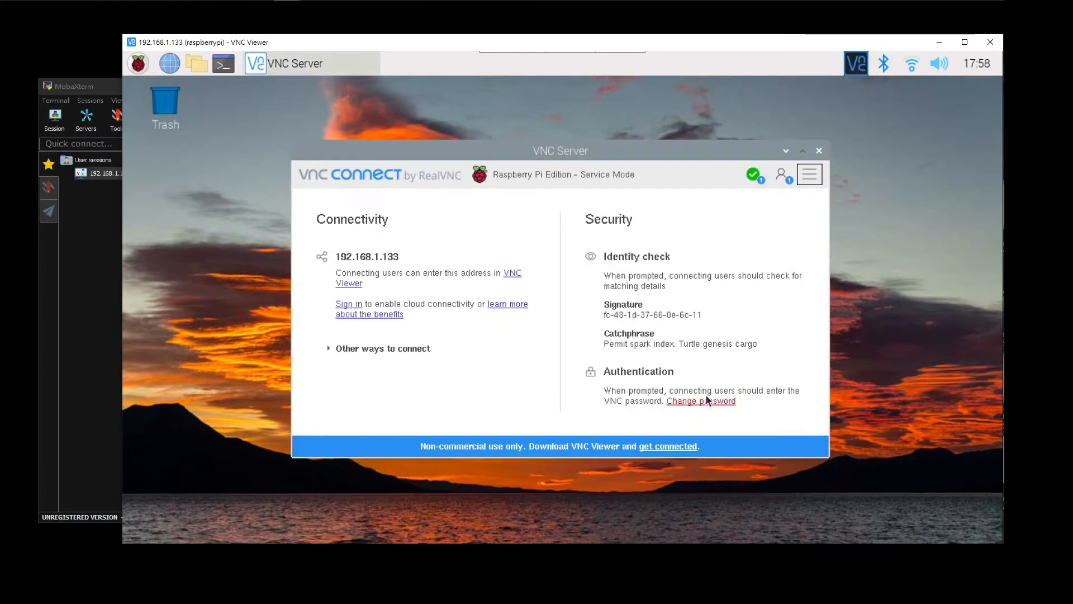
{"action": "left_click", "coordinate": [79, 208]}
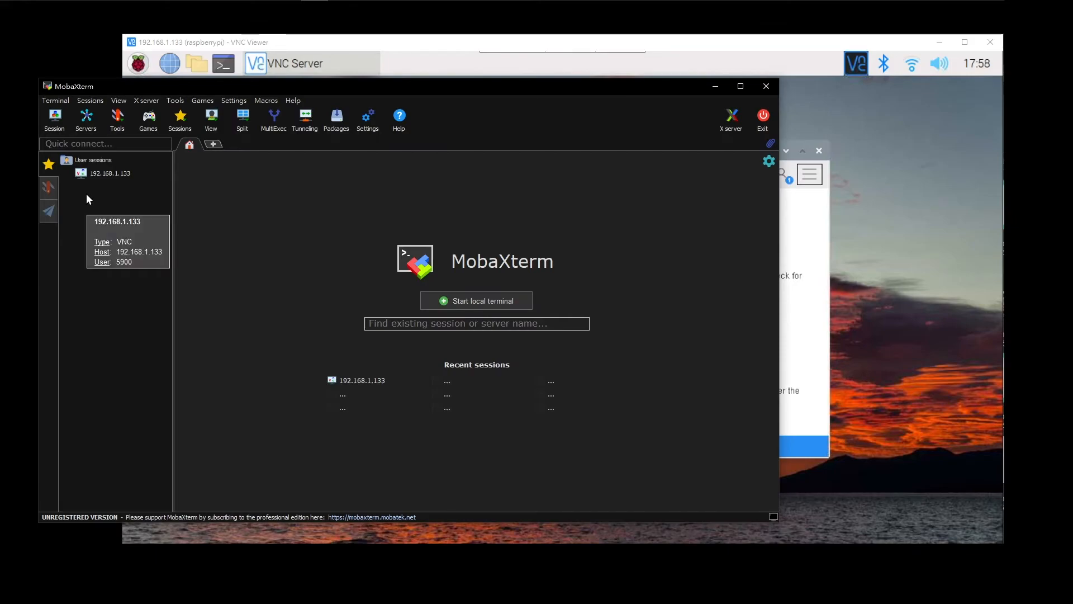
{"action": "double_click", "coordinate": [107, 172]}
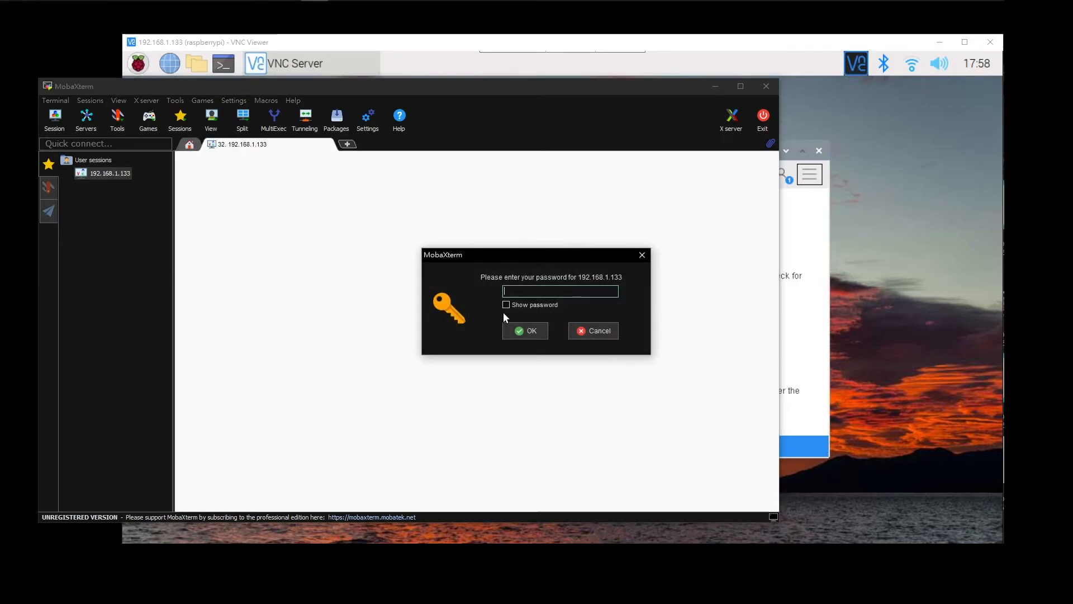
{"action": "type", "text": "*********"}
{"action": "key", "text": "Return"}
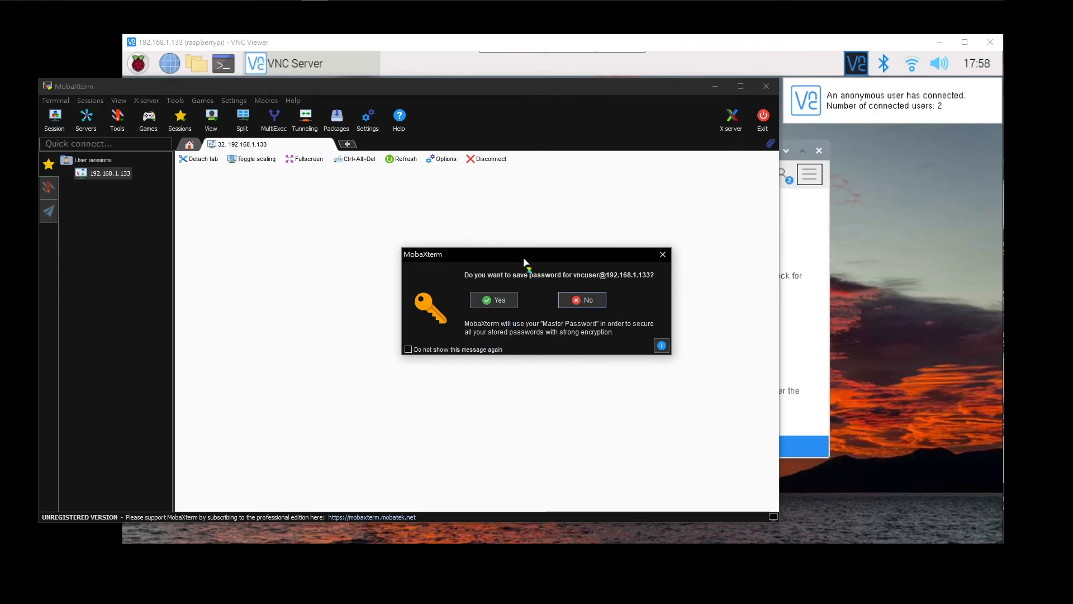
{"action": "left_click", "coordinate": [583, 301]}
{"action": "left_click_drag", "start_coordinate": [409, 87], "coordinate": [442, 90]}
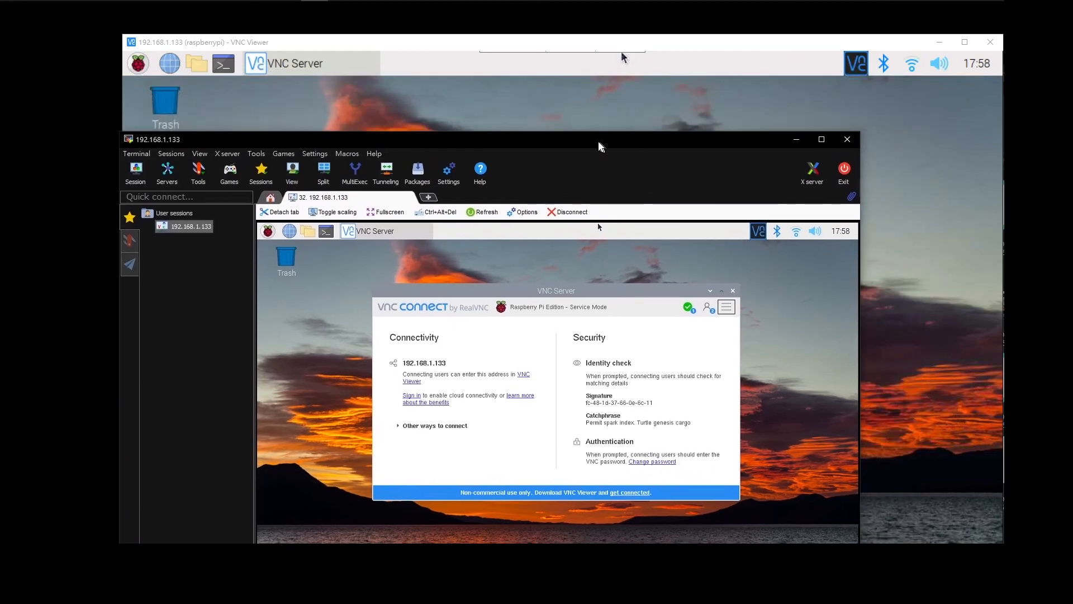